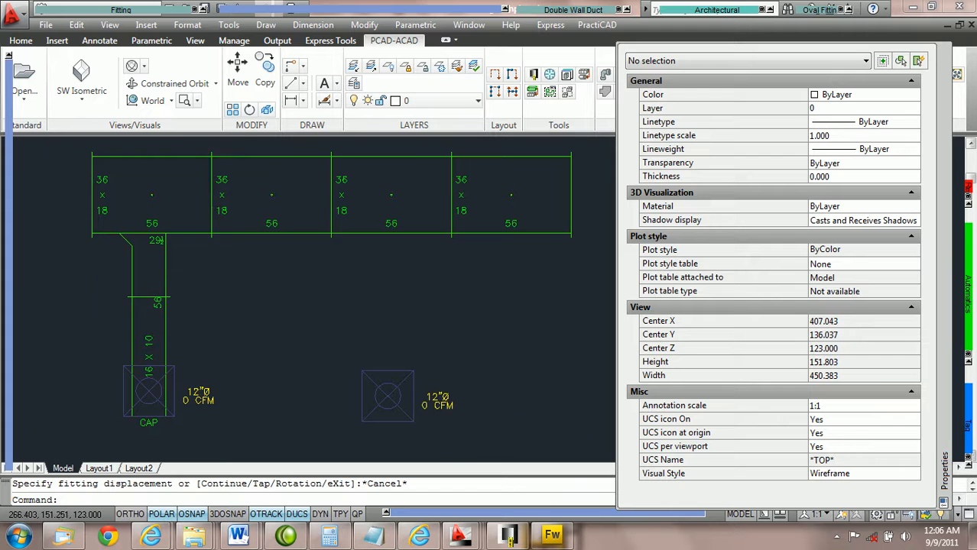
Select the tap fitting and set its In From In to Side tap value to 15.51.
scroll(182, 267, up, 2)
click(161, 263)
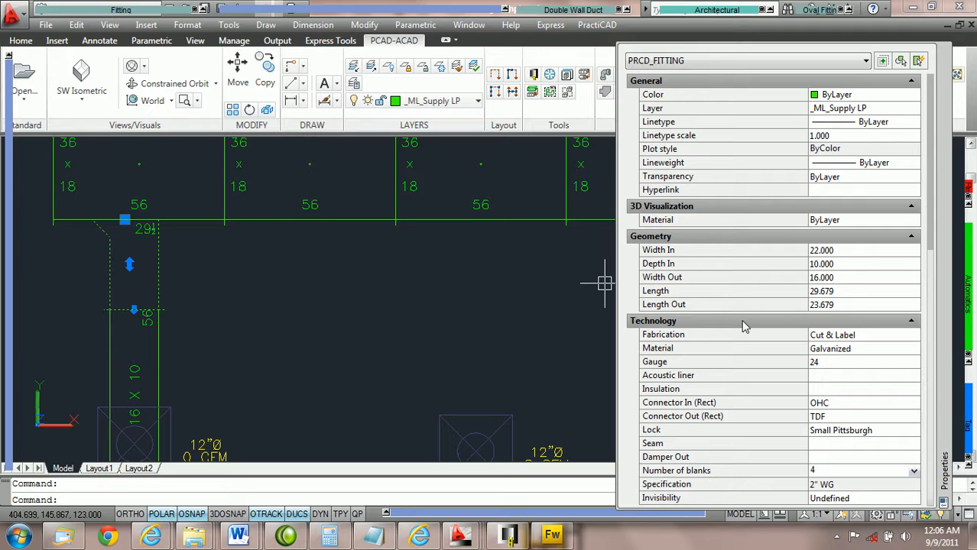
scroll(740, 327, down, 5)
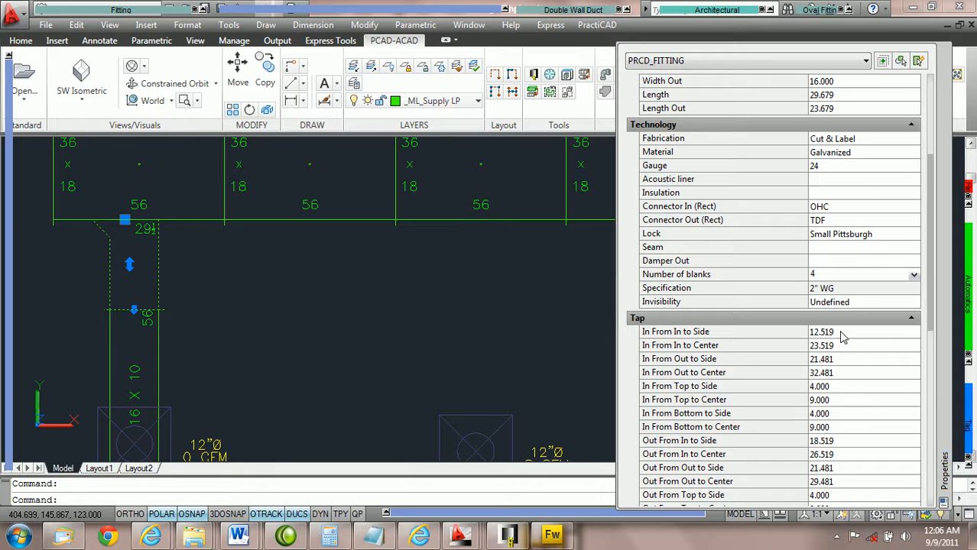
click(842, 331)
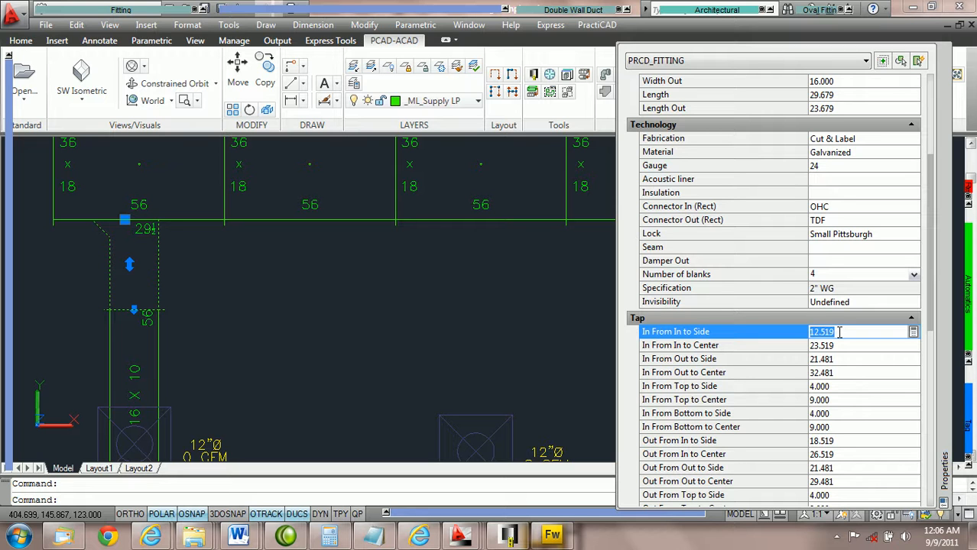
key(BackSpace)
text(15.51)
key(Tab)
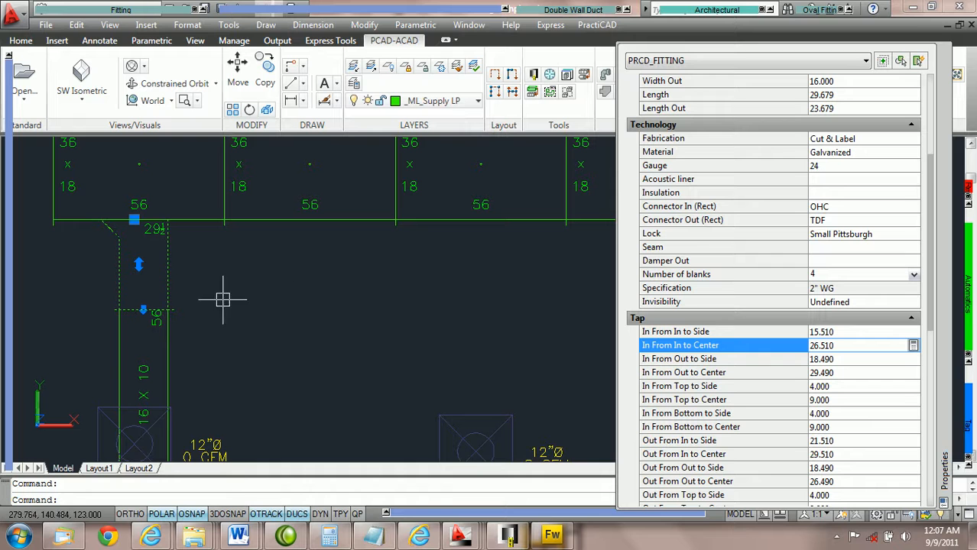
Select the ductline forward from the tap fitting without tags using the automation tools.
scroll(277, 223, down, 2)
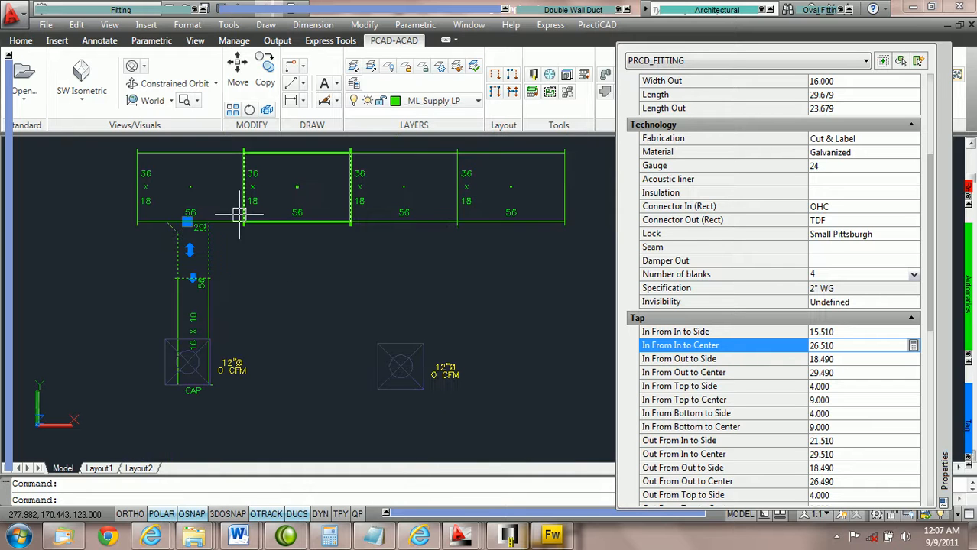
scroll(284, 258, up, 2)
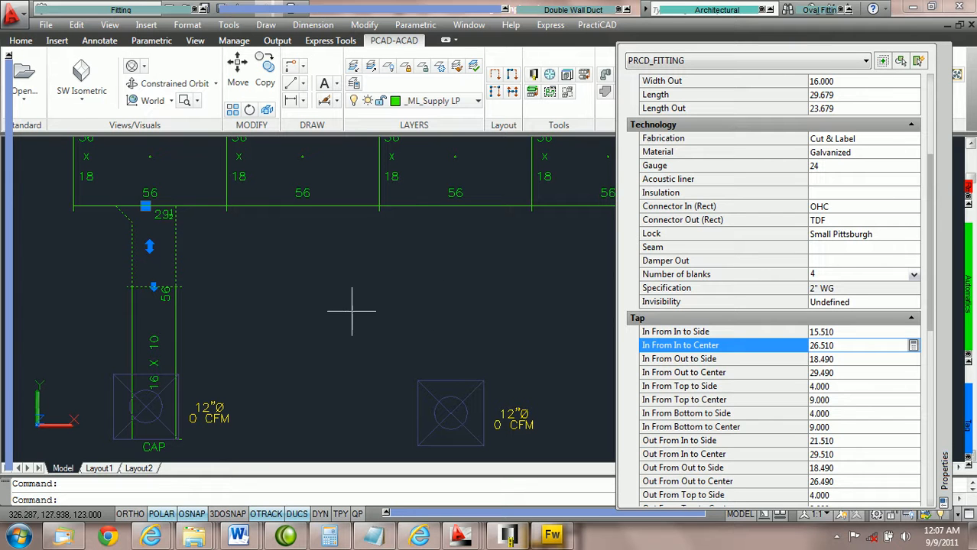
mouse_move(969, 305)
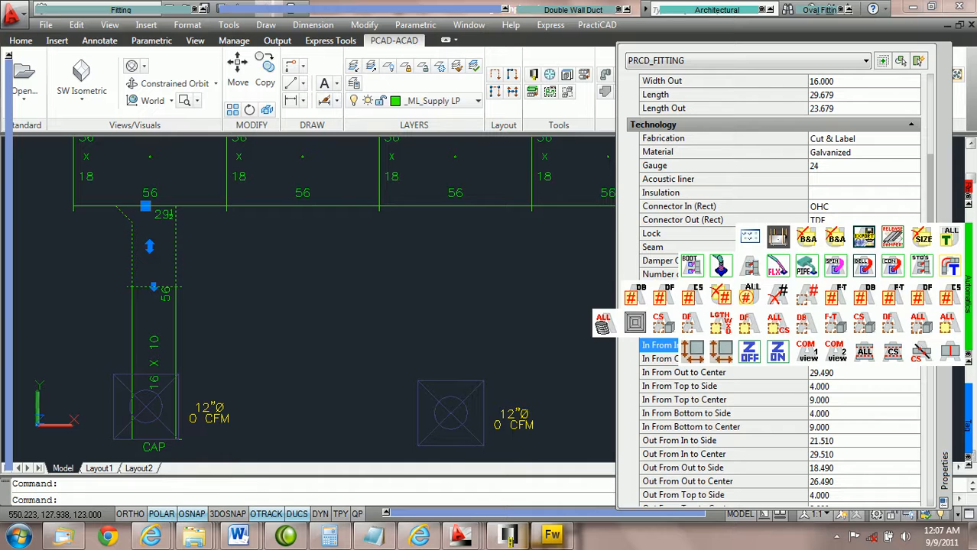
click(892, 327)
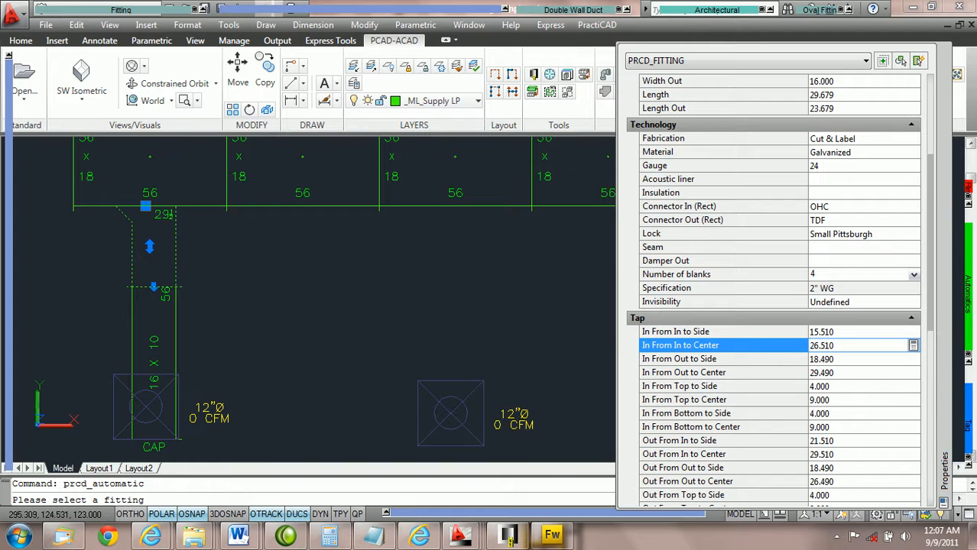
click(173, 247)
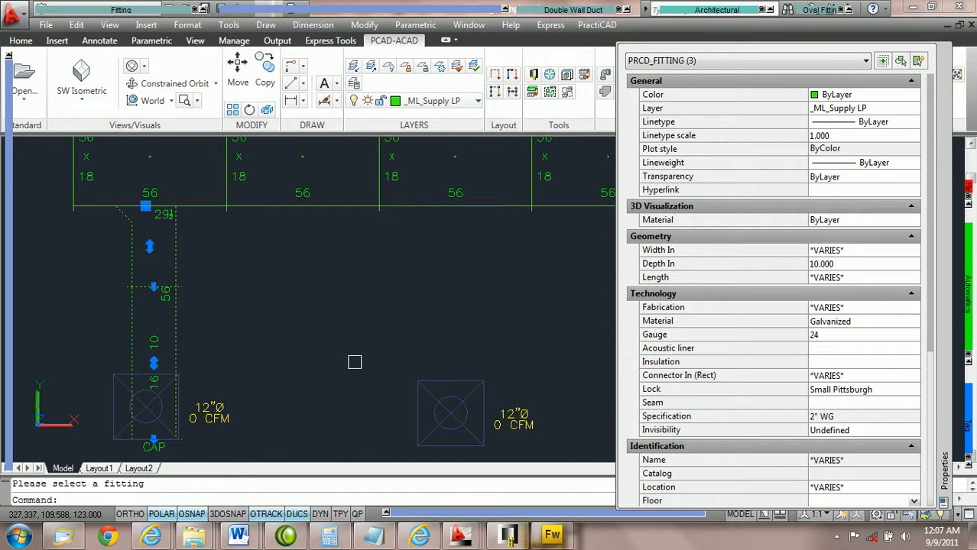
Stretch the selected tap branch 60 units to the right along the main duct with Ortho on.
click(146, 206)
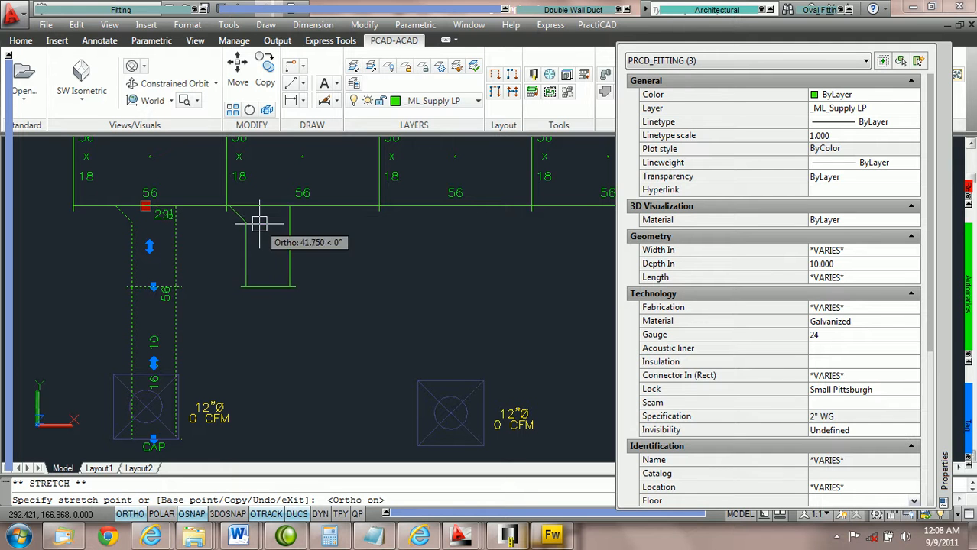
click(144, 513)
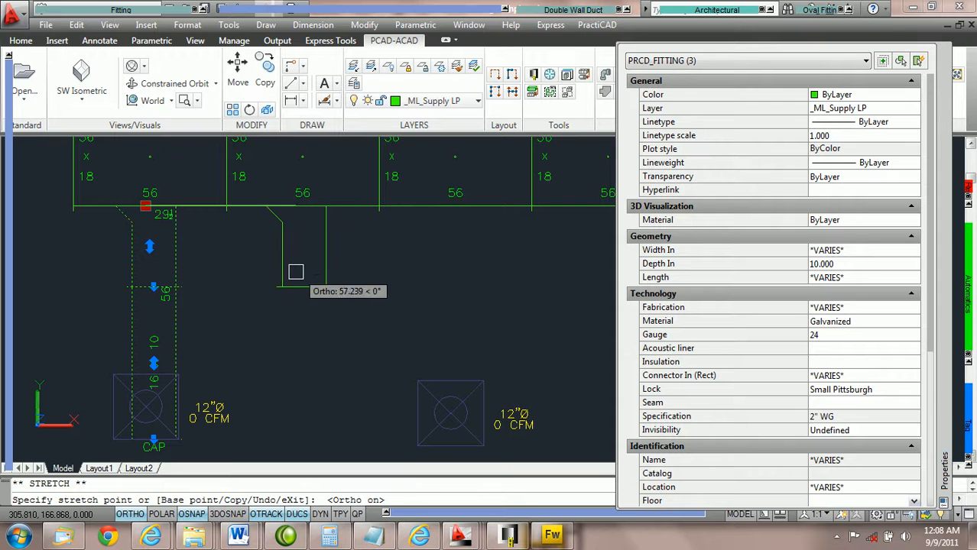
scroll(299, 239, up, 2)
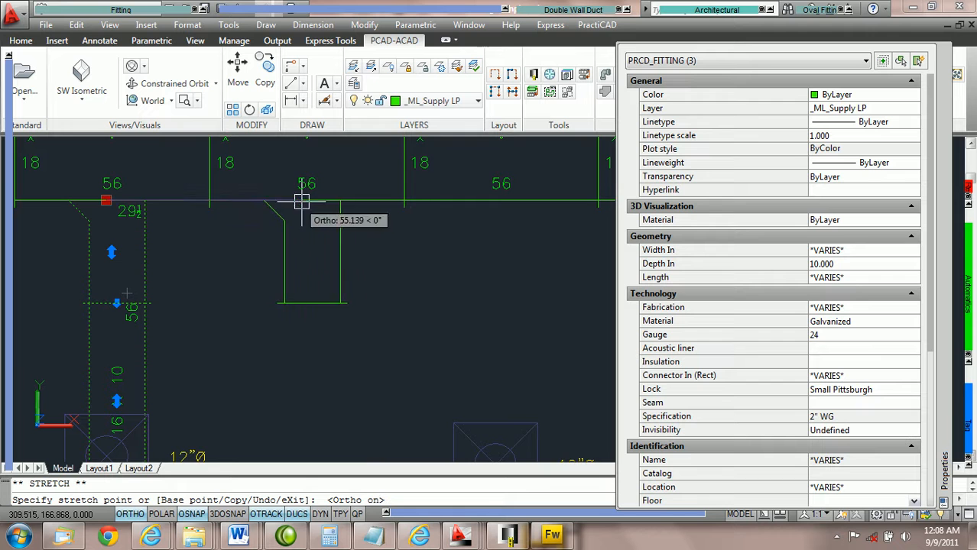
scroll(319, 274, down, 2)
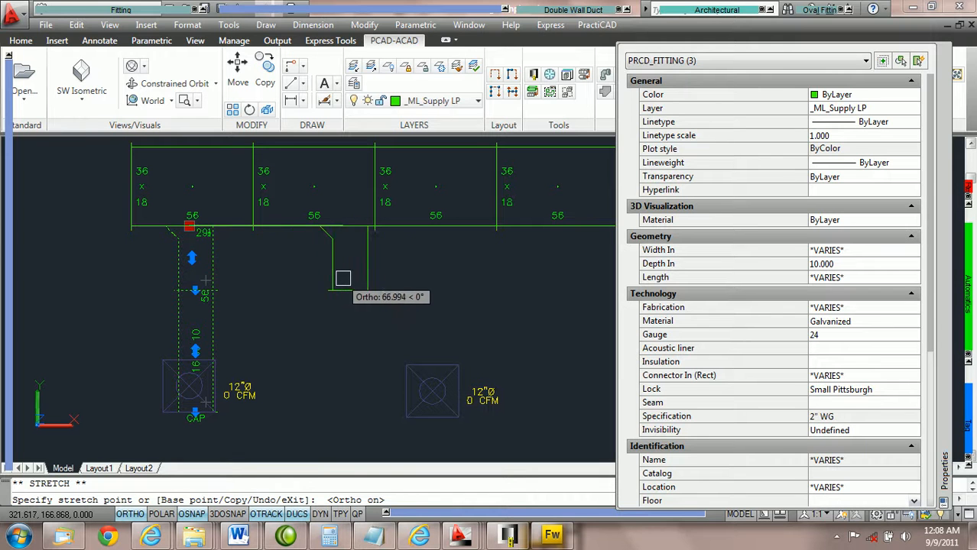
text(60)
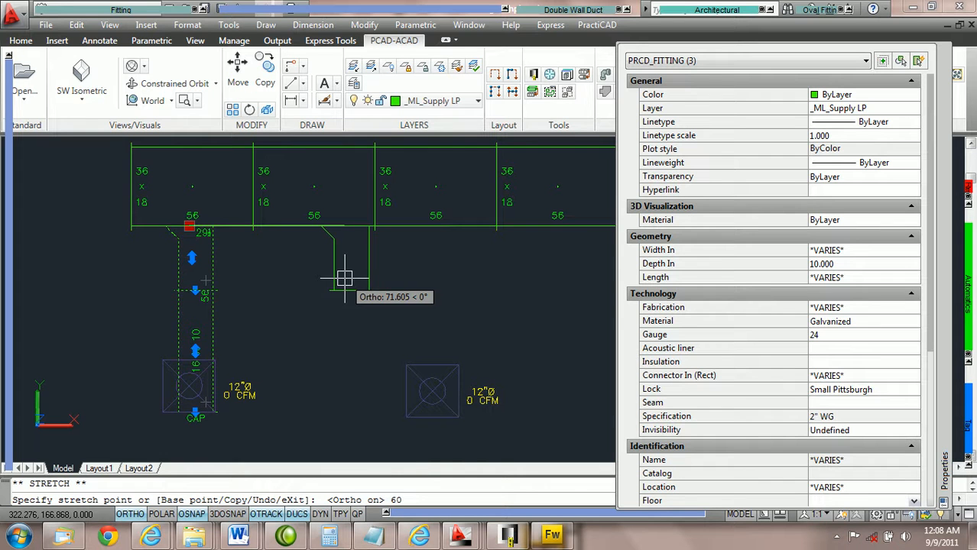
key(Return)
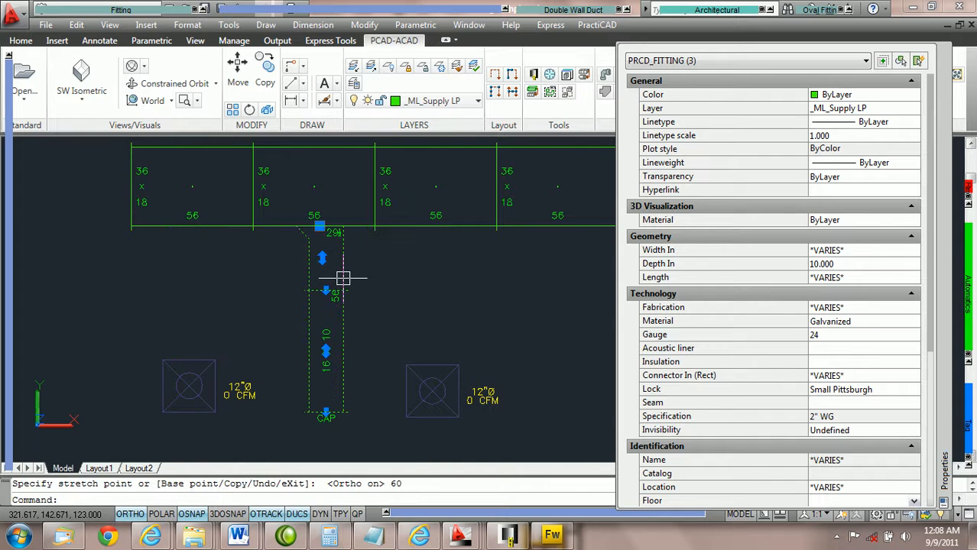
key(Escape)
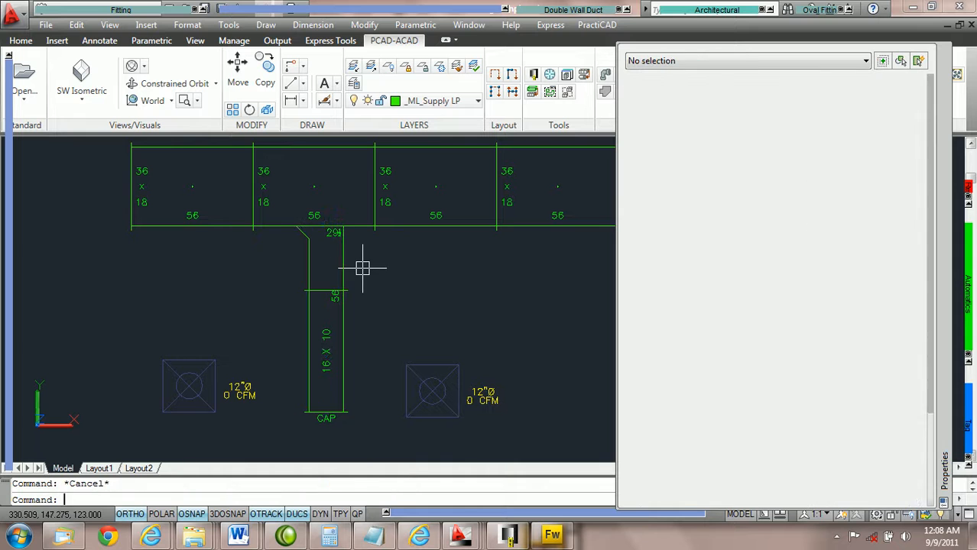
Window-select the main duct section with the tap and run Ductline check CS on it.
click(421, 287)
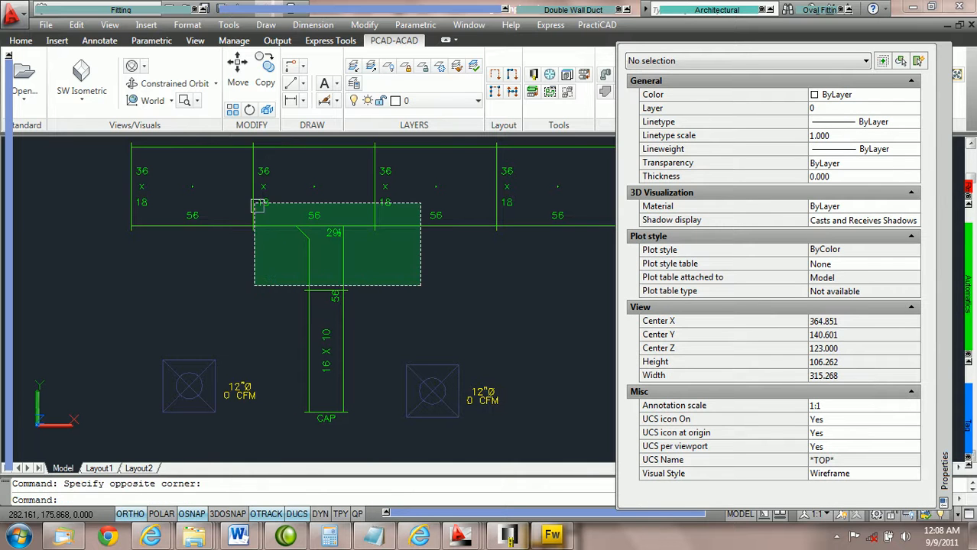
click(251, 202)
mouse_move(967, 321)
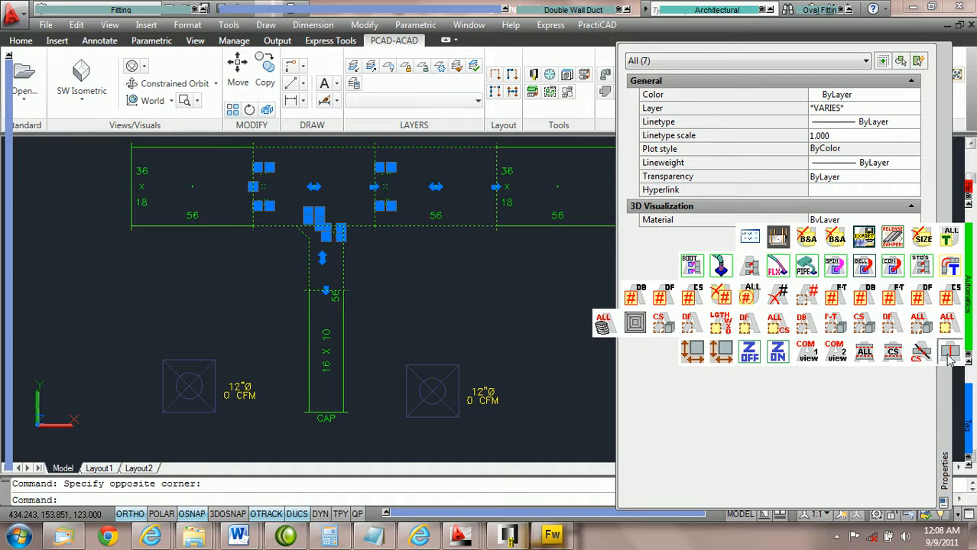
click(949, 354)
key(Escape)
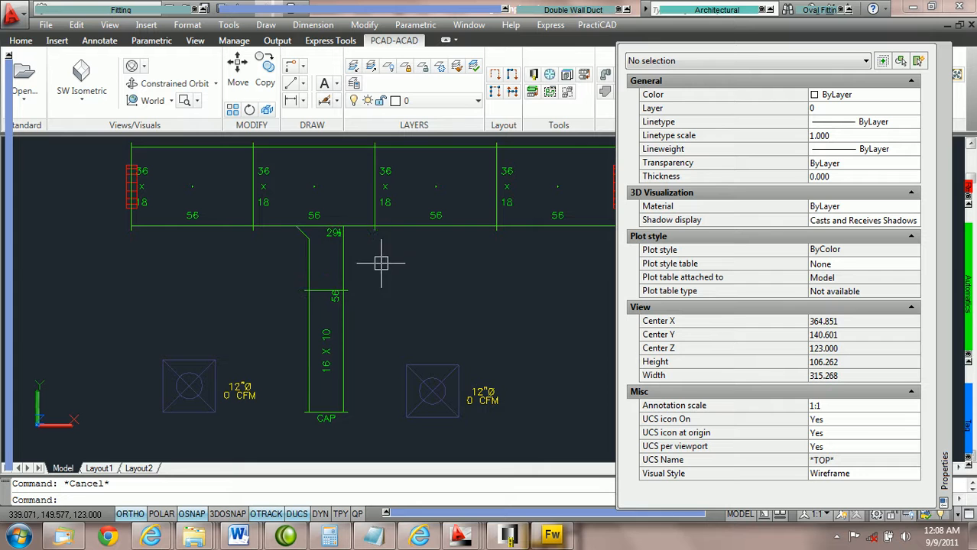
Use Copy Tap on the tap fitting and pick the next main duct section to the right.
scroll(371, 262, up, 3)
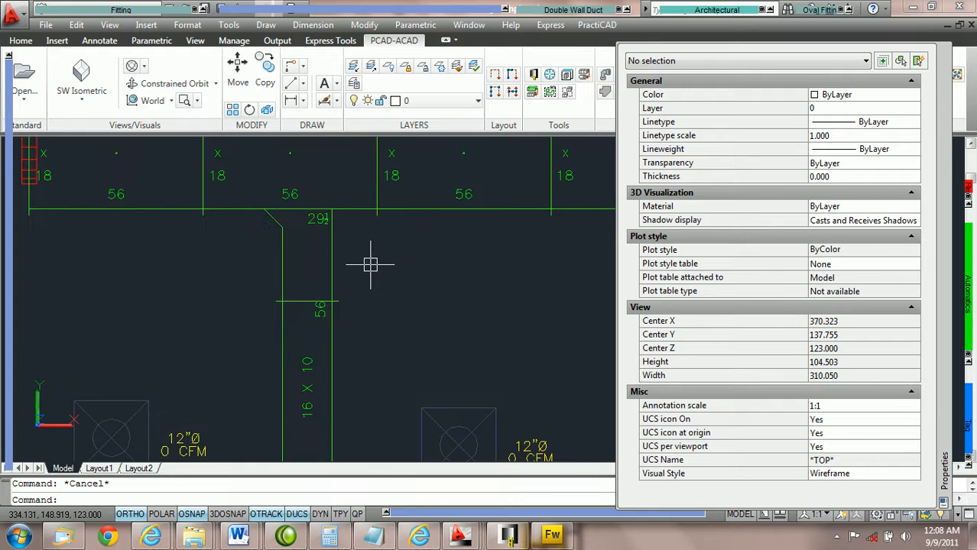
scroll(373, 260, down, 5)
middle_drag(412, 263, 334, 260)
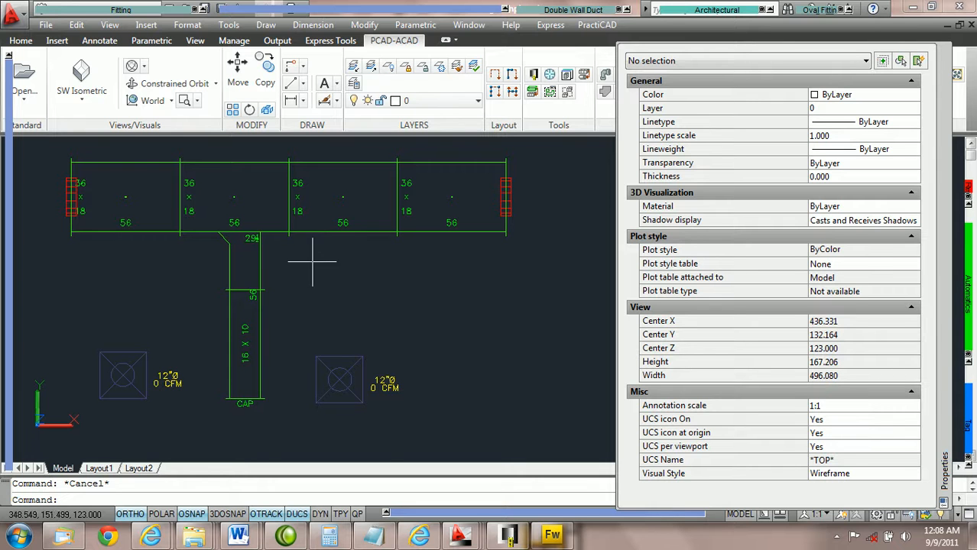
scroll(290, 266, up, 2)
scroll(296, 266, down, 1)
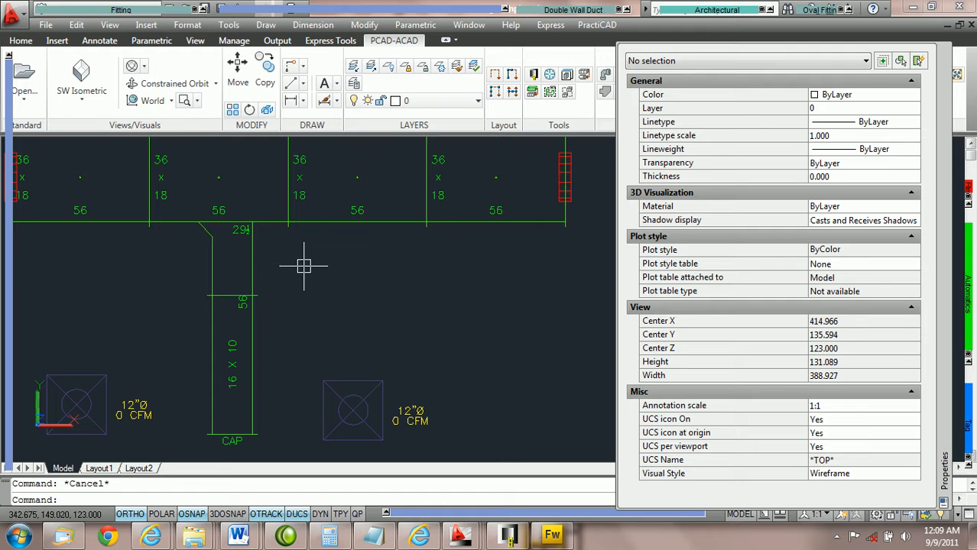
click(254, 255)
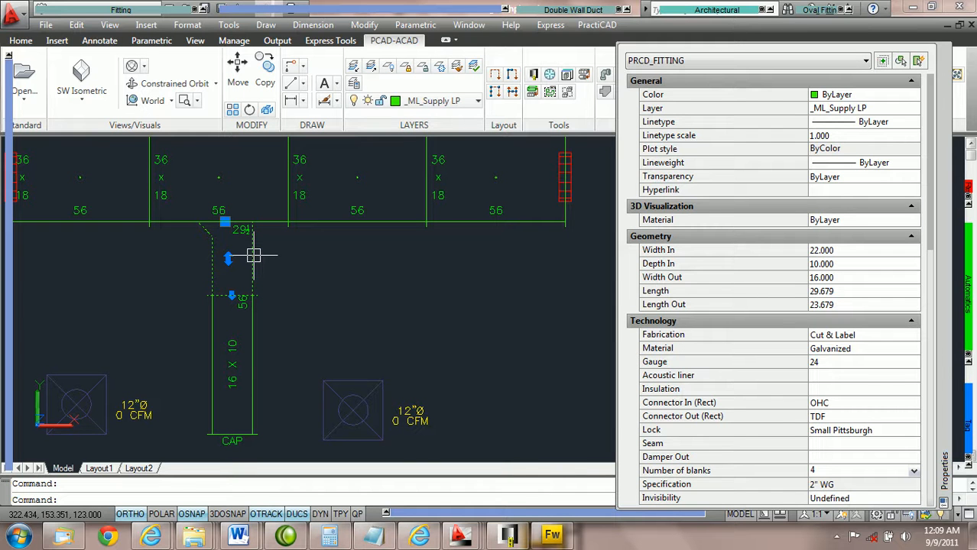
right_click(253, 255)
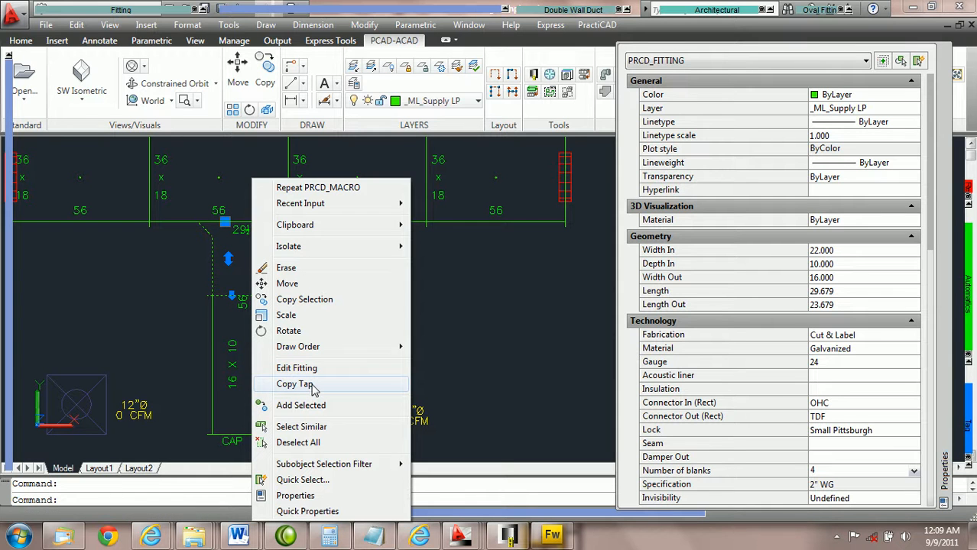
click(316, 386)
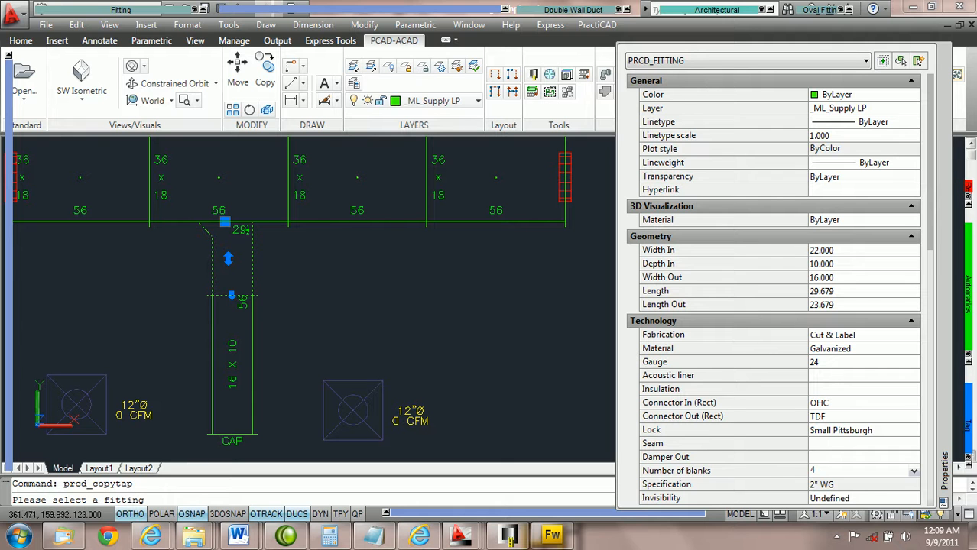
click(384, 222)
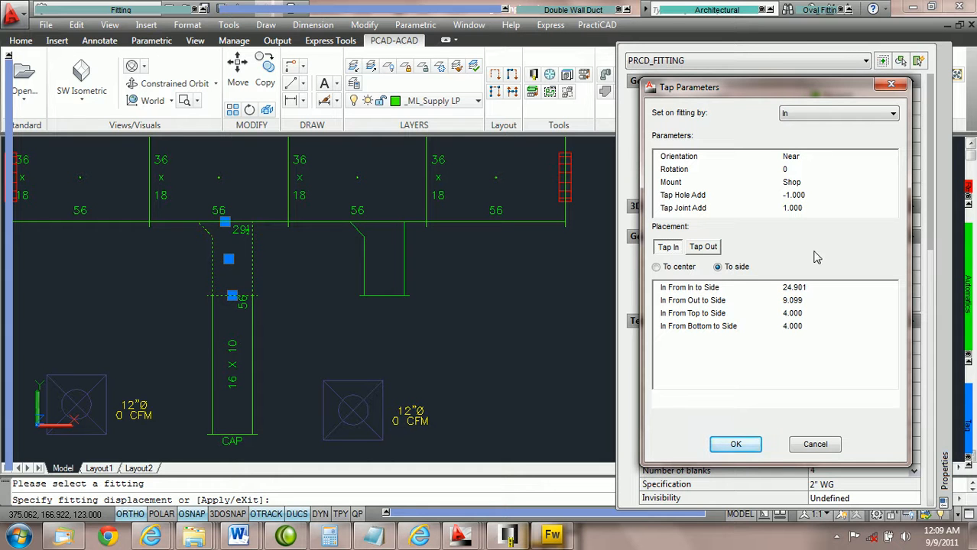
Place the copied tap in line with the second diffuser's endpoint.
click(816, 288)
scroll(816, 287, down, 14)
scroll(816, 288, up, 2)
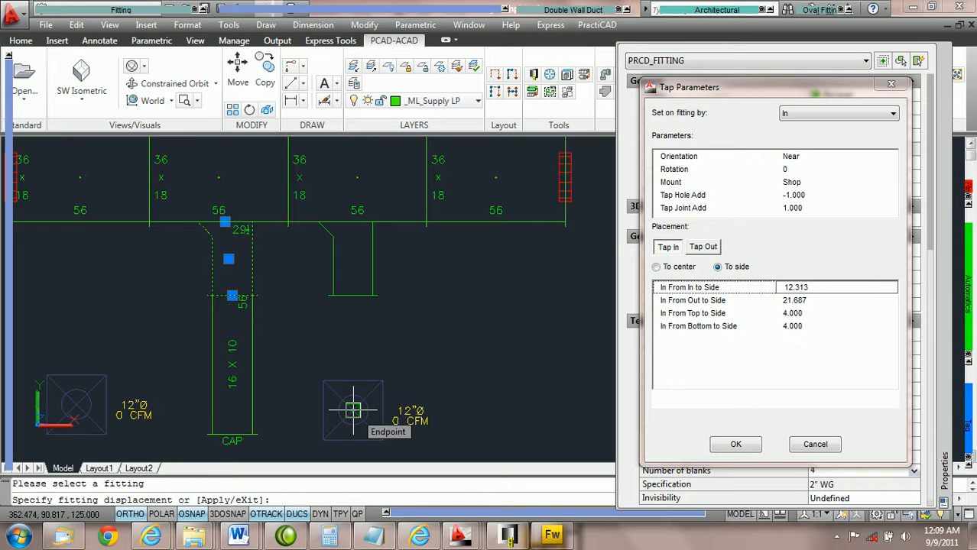
click(353, 410)
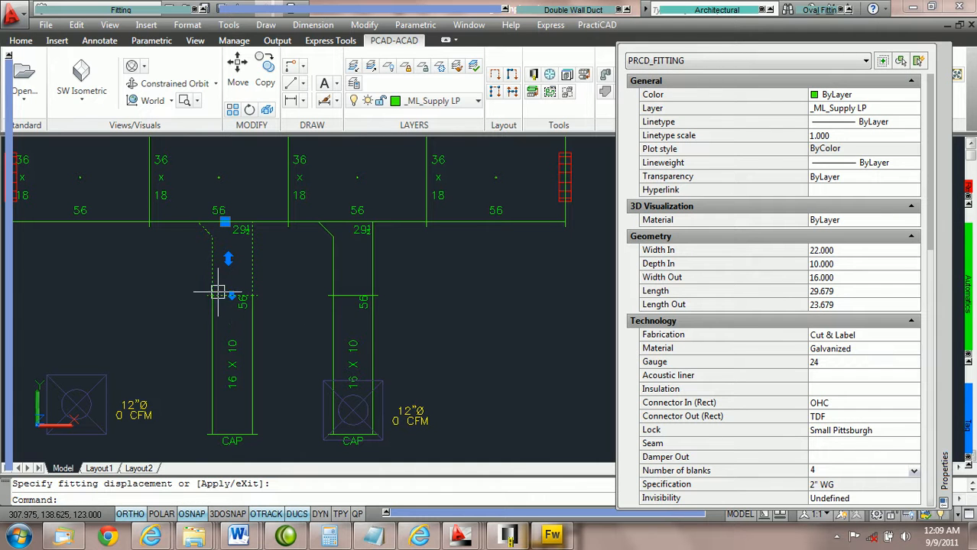
key(Escape)
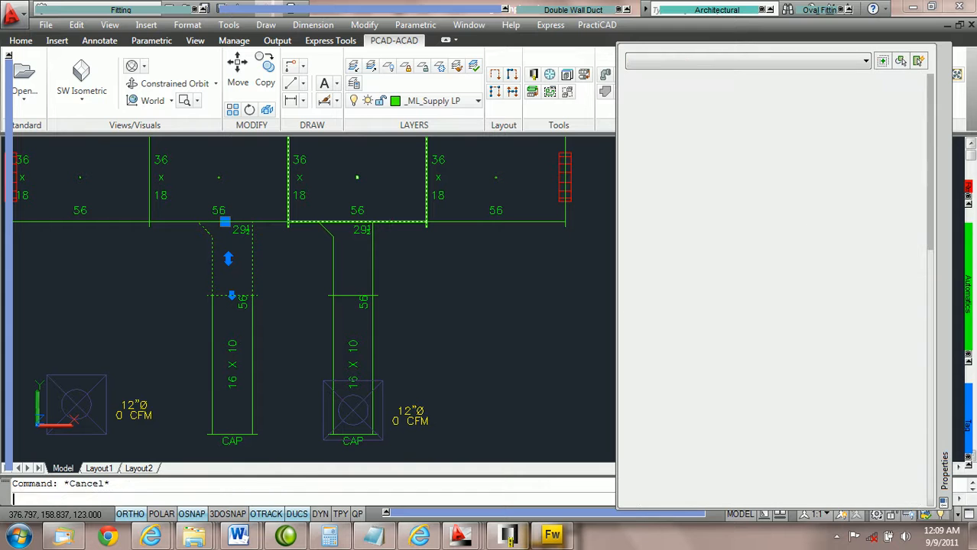
Window-select both taps with the main duct sections and run Ductline check CS.
click(430, 272)
click(173, 184)
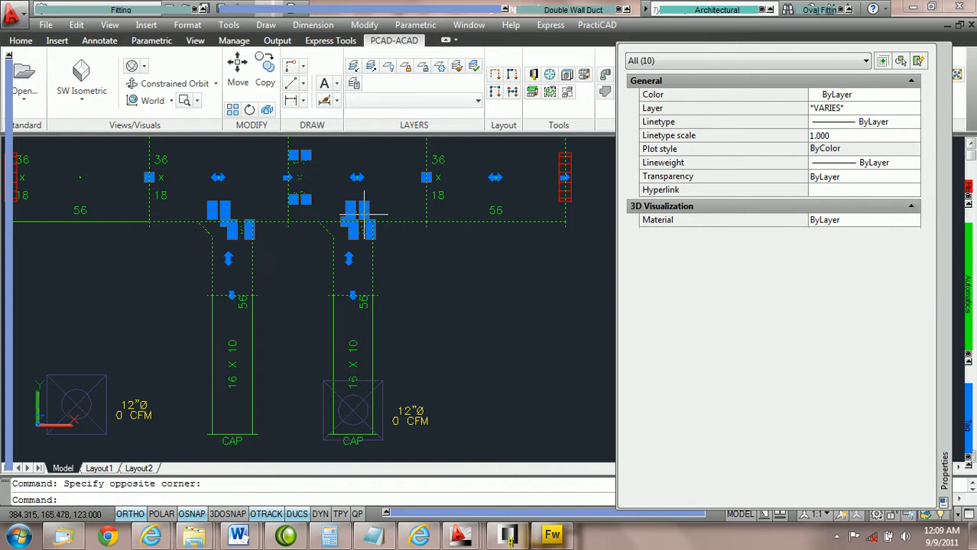
mouse_move(970, 325)
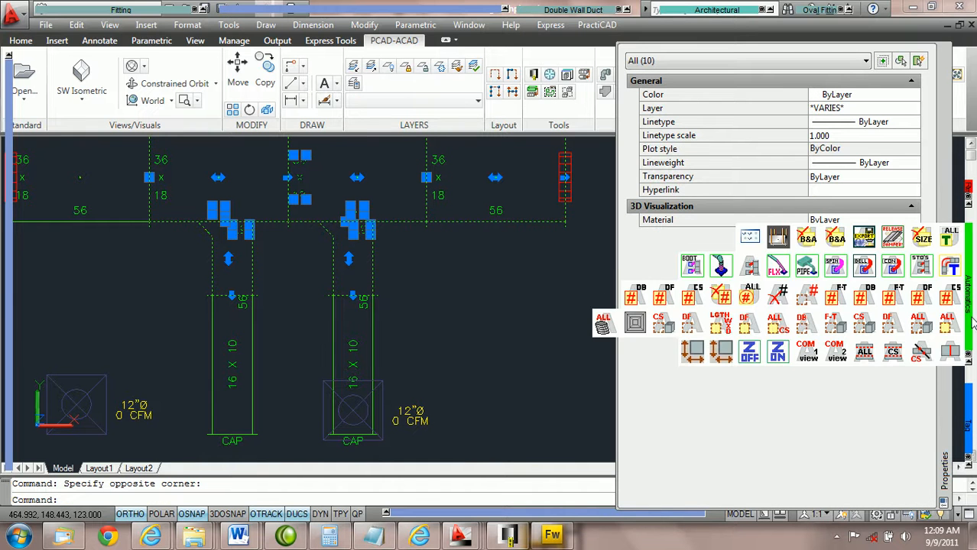
click(951, 353)
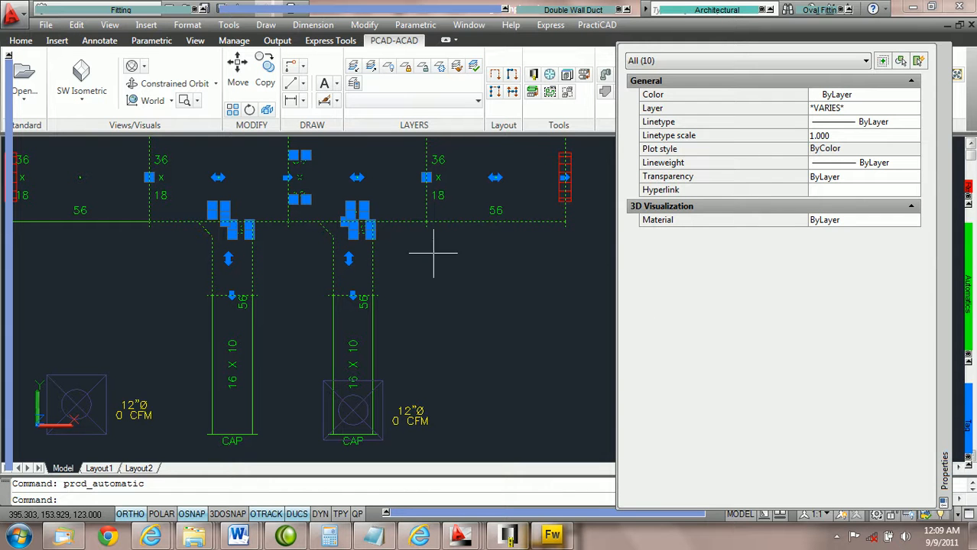
key(Escape)
Run Ductline check CS again with nothing selected.
click(970, 327)
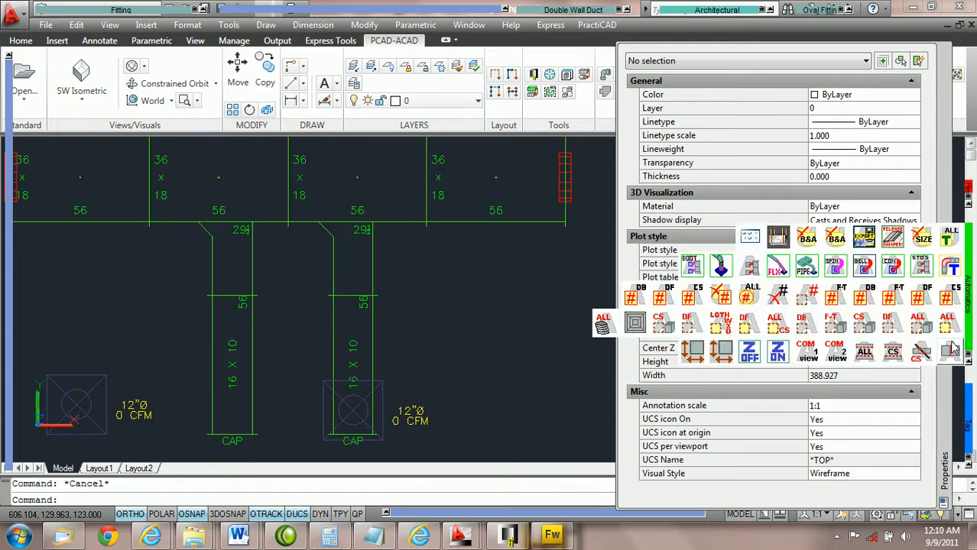
click(950, 353)
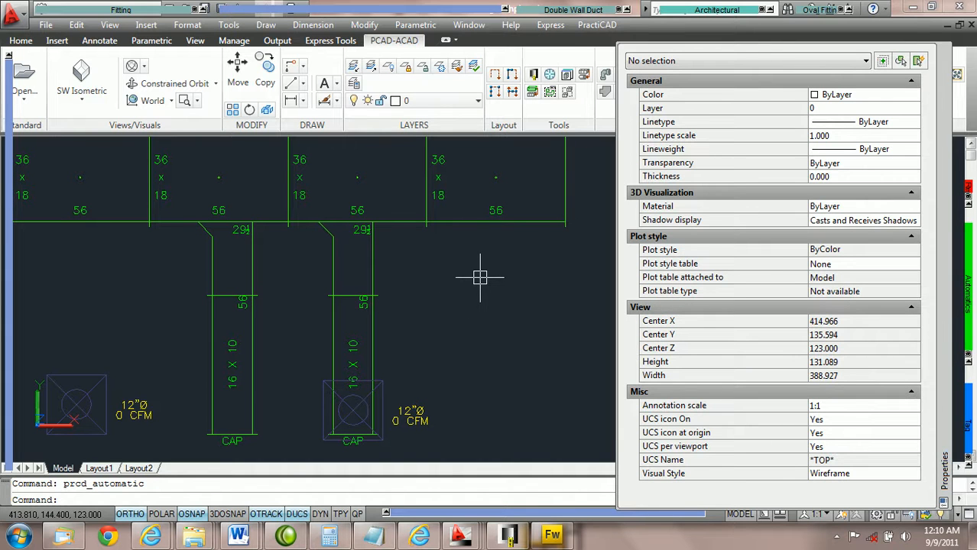
click(964, 324)
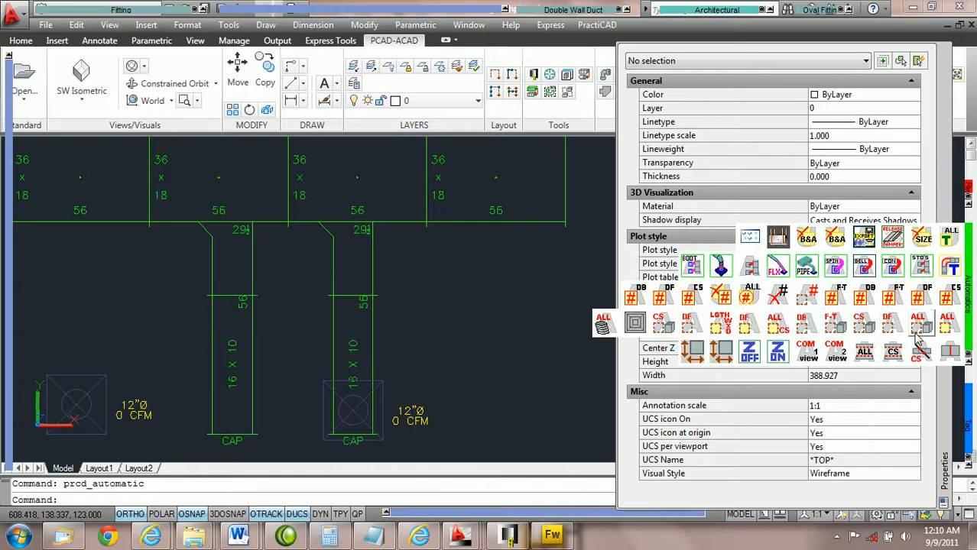
Erase the second diffuser's tap and branch duct with the forward ductline erase tool.
click(896, 327)
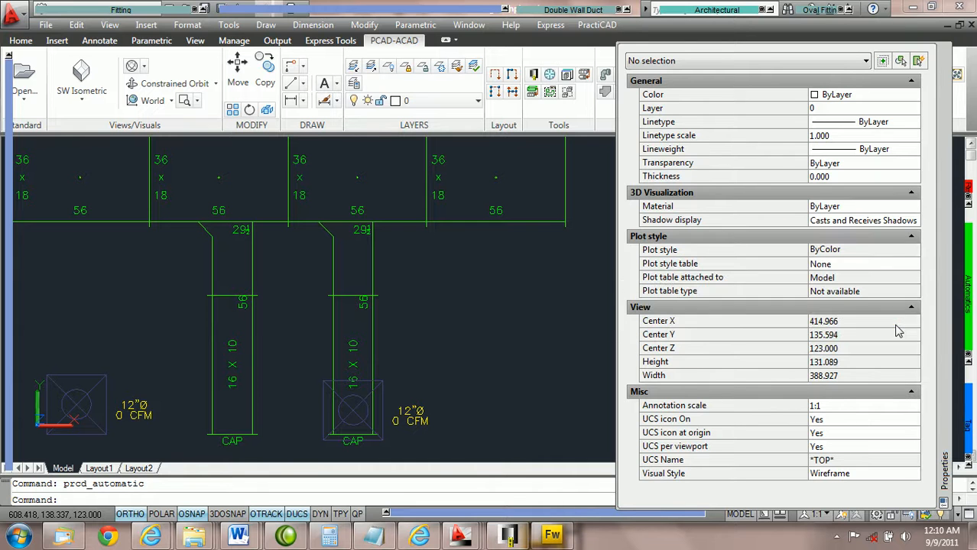
click(335, 258)
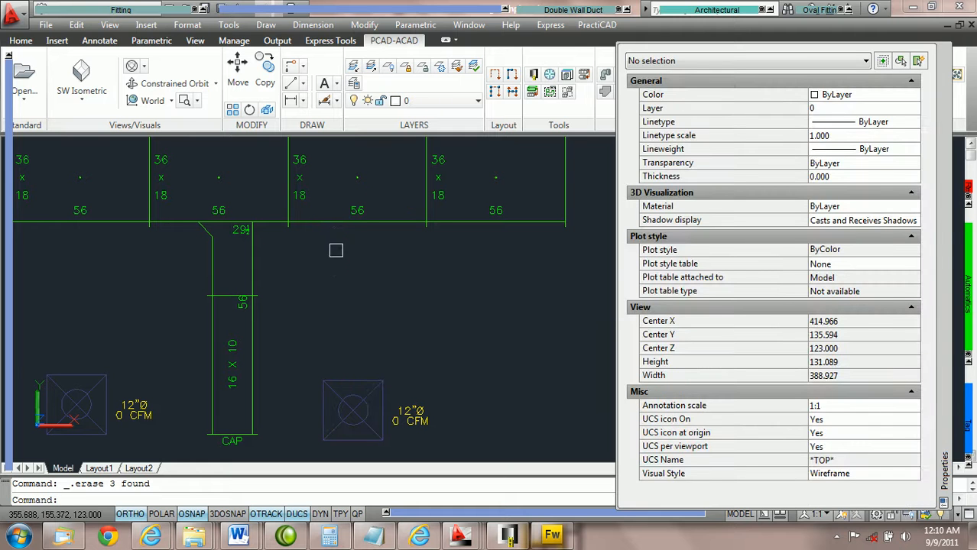
Select the first tap's branch ductline forward and copy it to the right over the second diffuser.
mouse_move(965, 298)
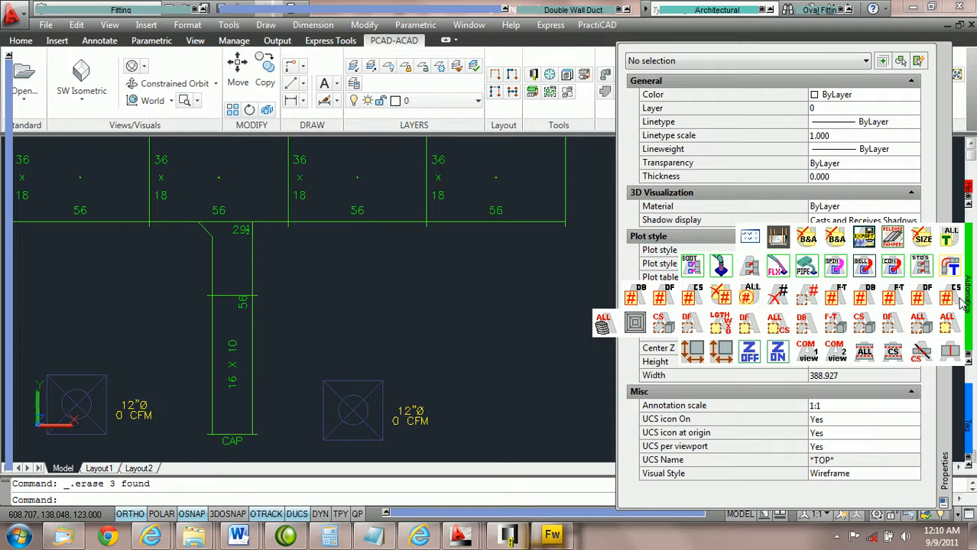
click(892, 327)
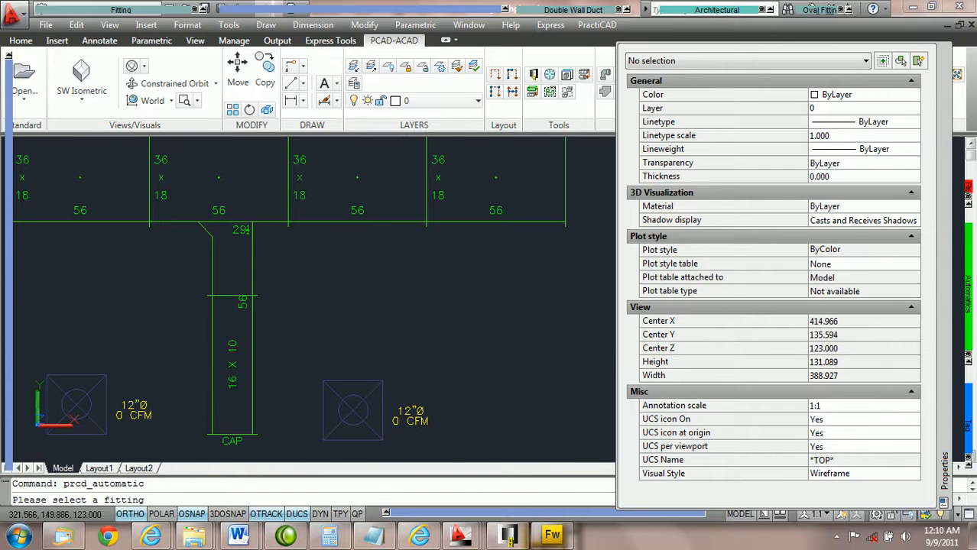
click(250, 255)
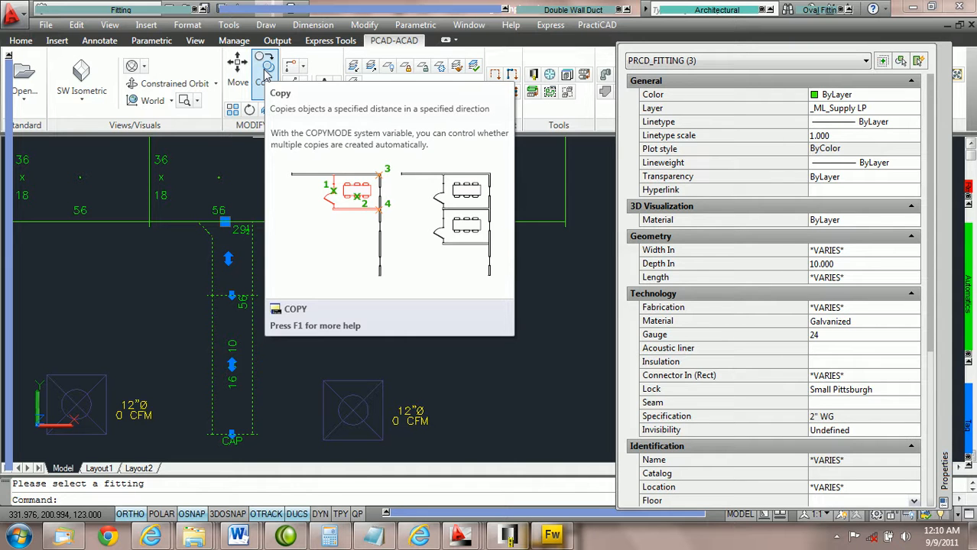
click(266, 73)
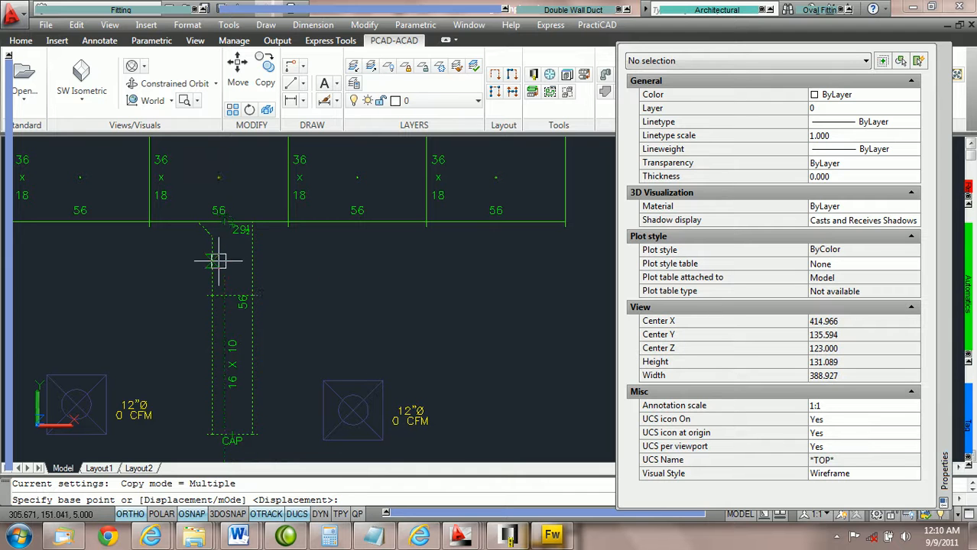
click(225, 221)
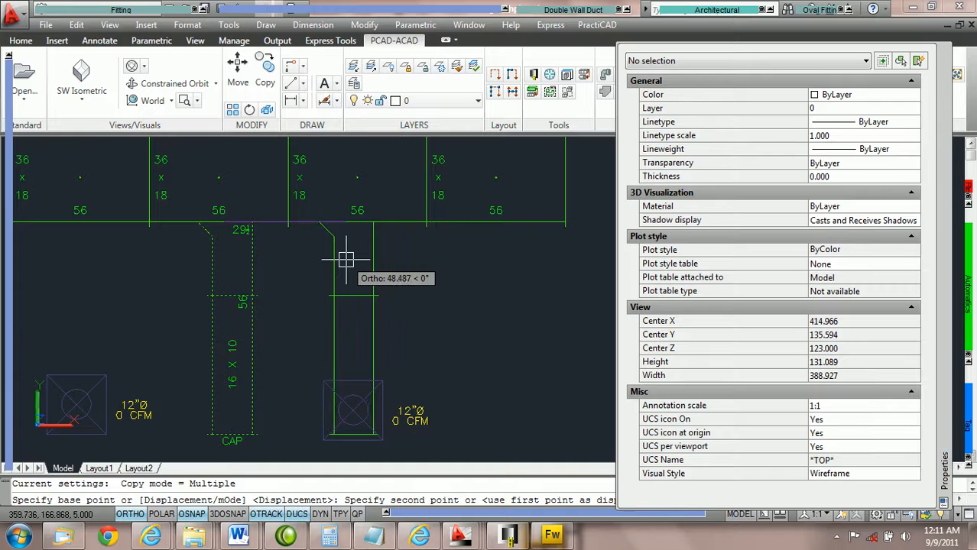
click(343, 260)
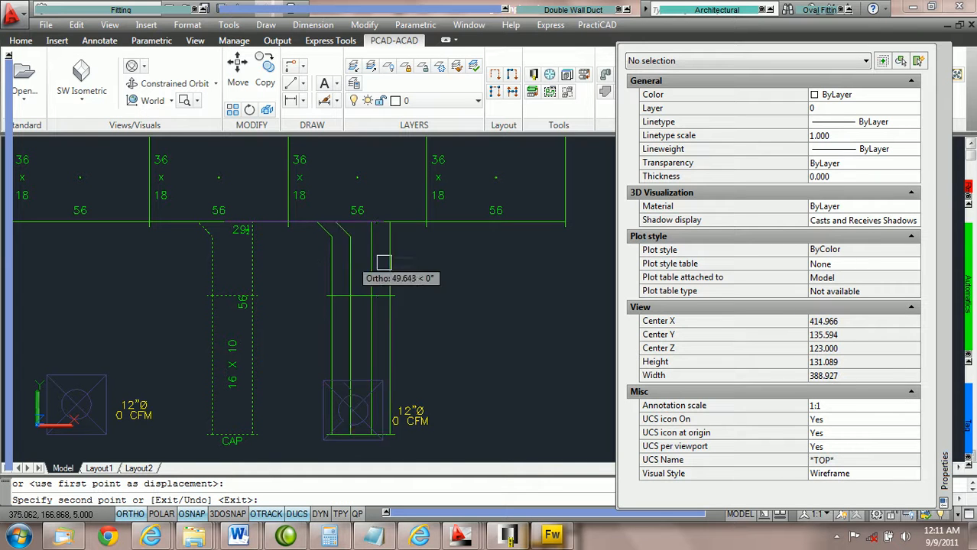
key(Escape)
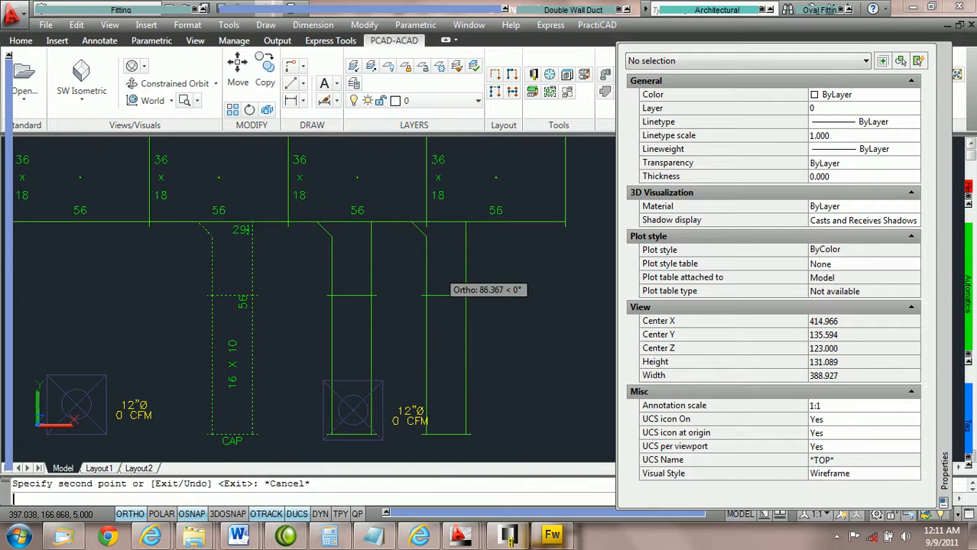
Window-select the main and the copied branch and run the ductline check.
click(461, 301)
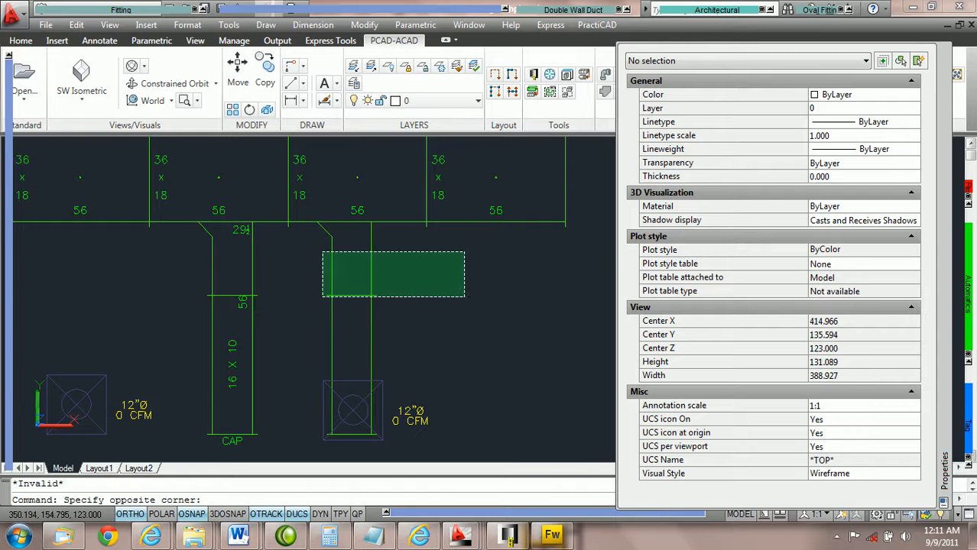
click(178, 196)
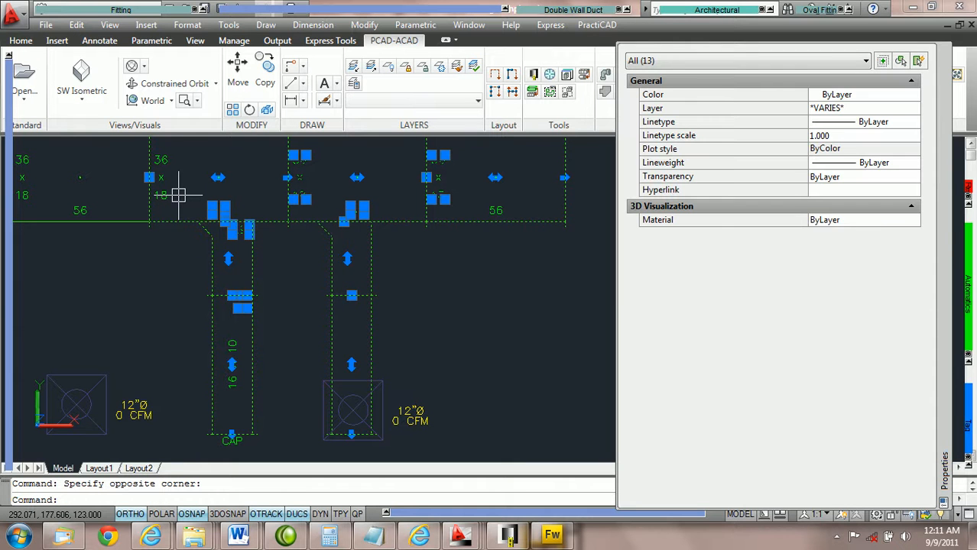
mouse_move(969, 300)
click(947, 356)
key(Escape)
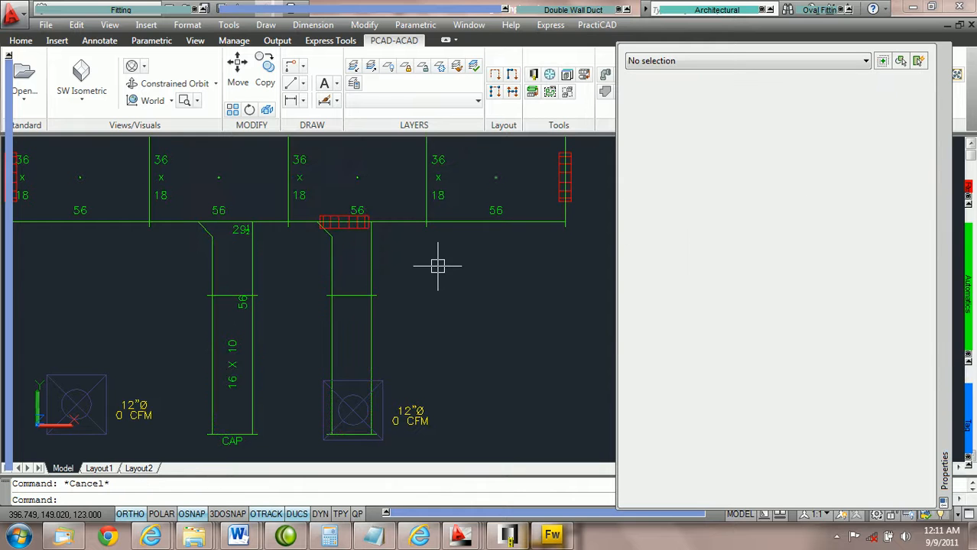
Use Copy Tap on the first tap, pick the leftmost main section, and place it in line with the first diffuser.
scroll(390, 256, up, 2)
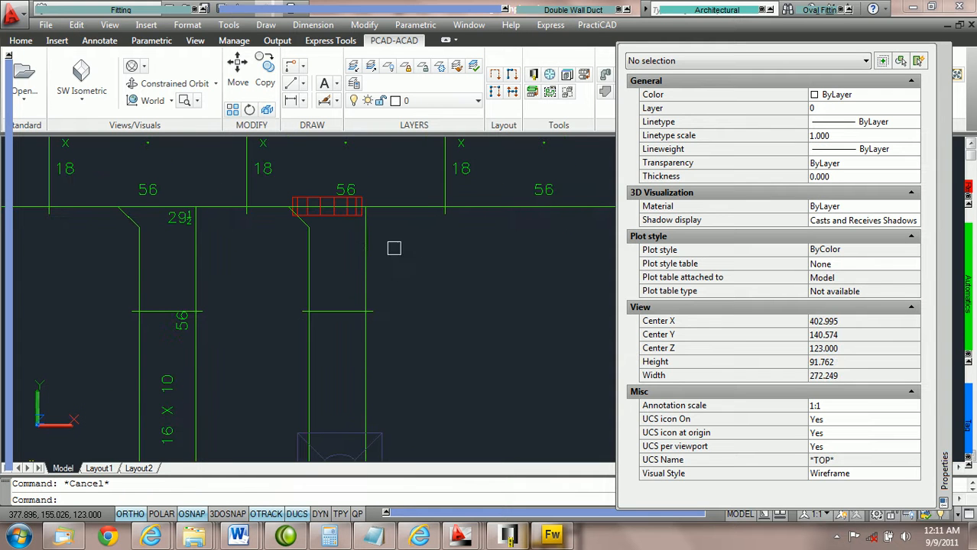
scroll(405, 257, down, 2)
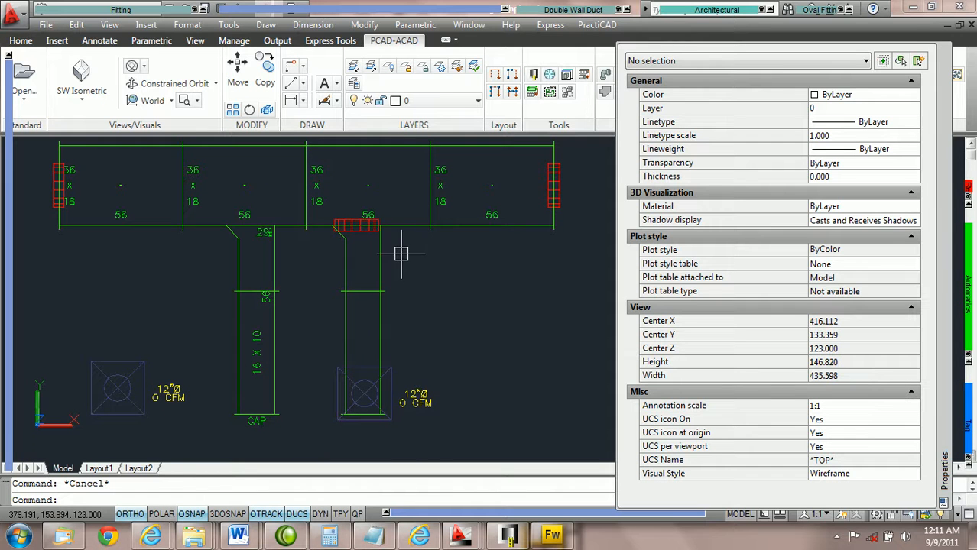
scroll(402, 253, up, 2)
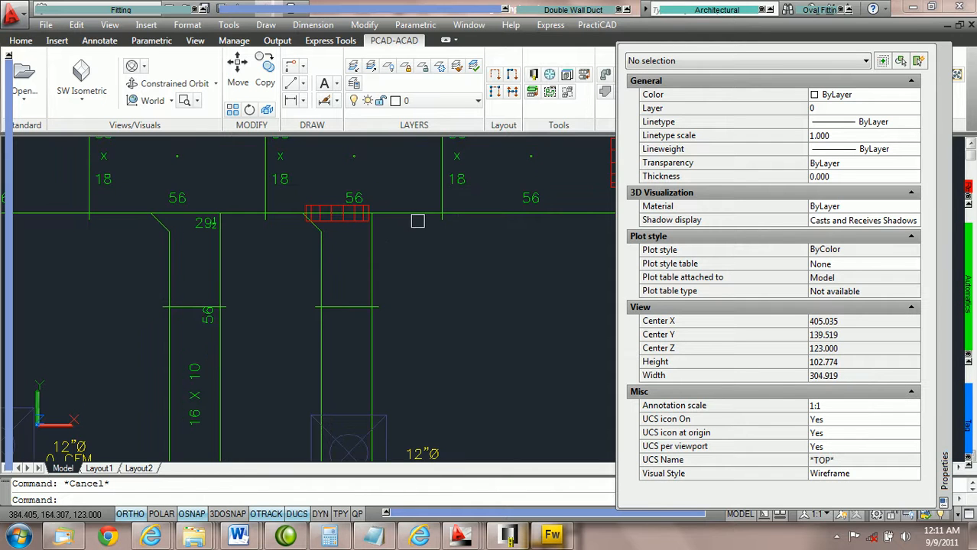
scroll(415, 225, down, 2)
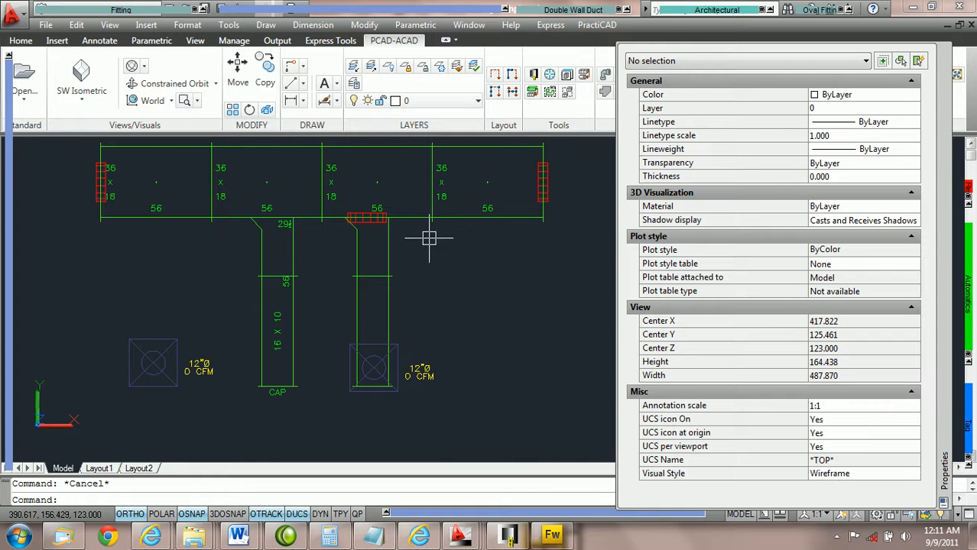
click(297, 245)
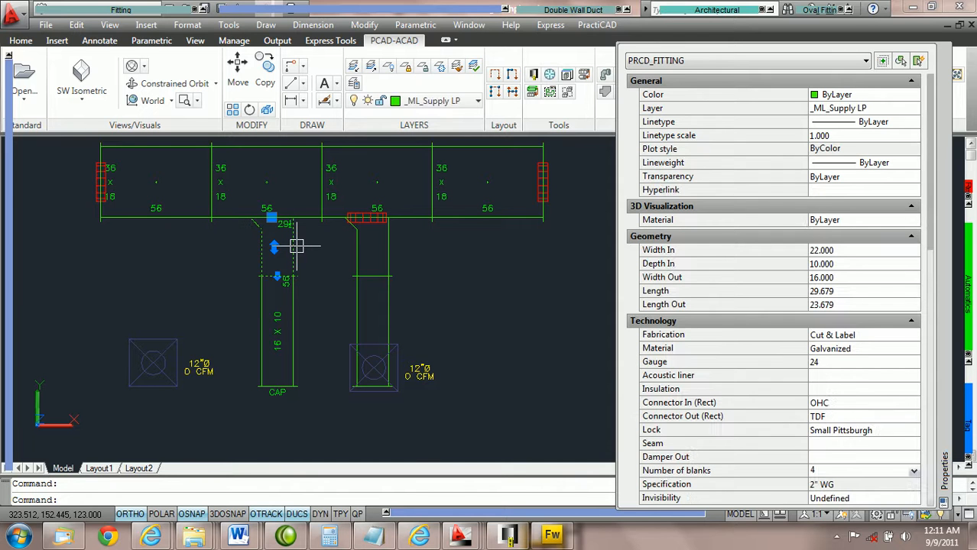
right_click(298, 247)
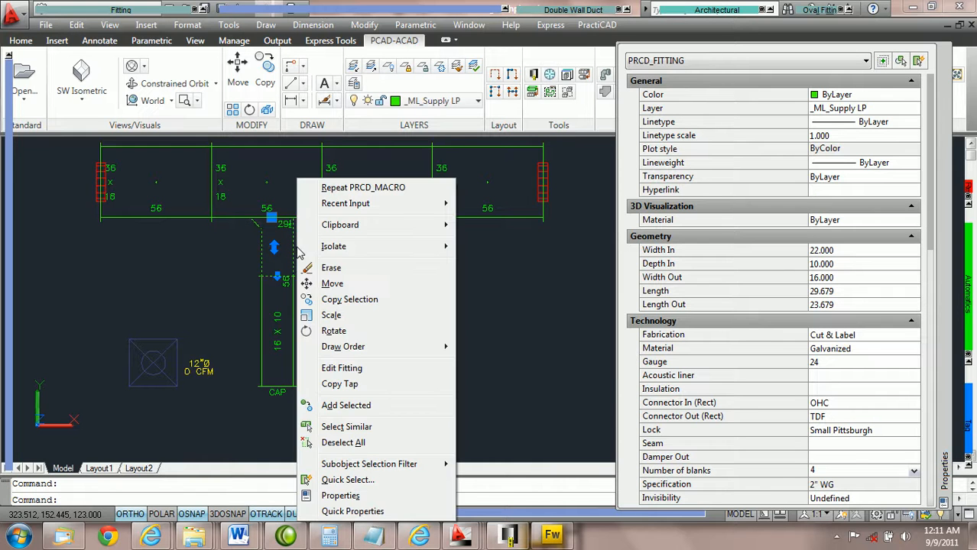
click(353, 389)
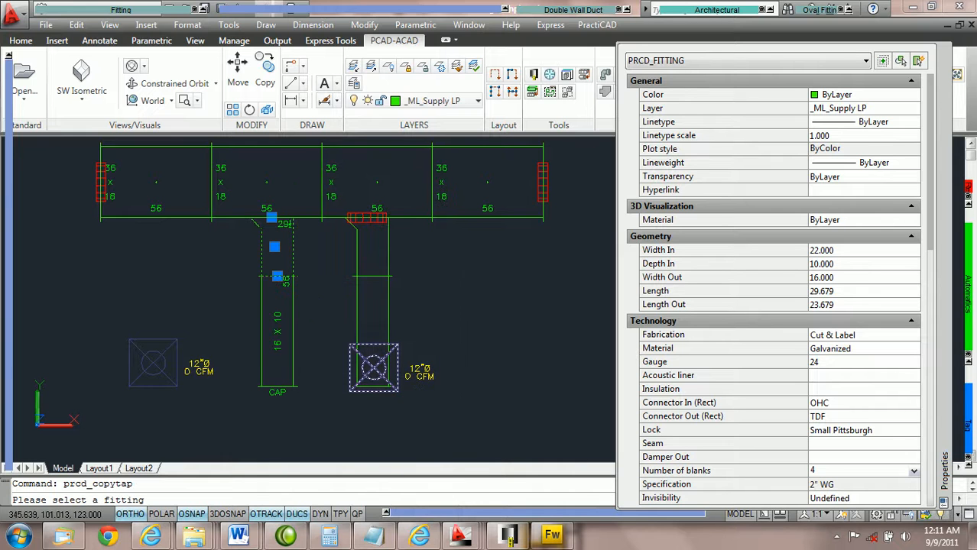
click(179, 220)
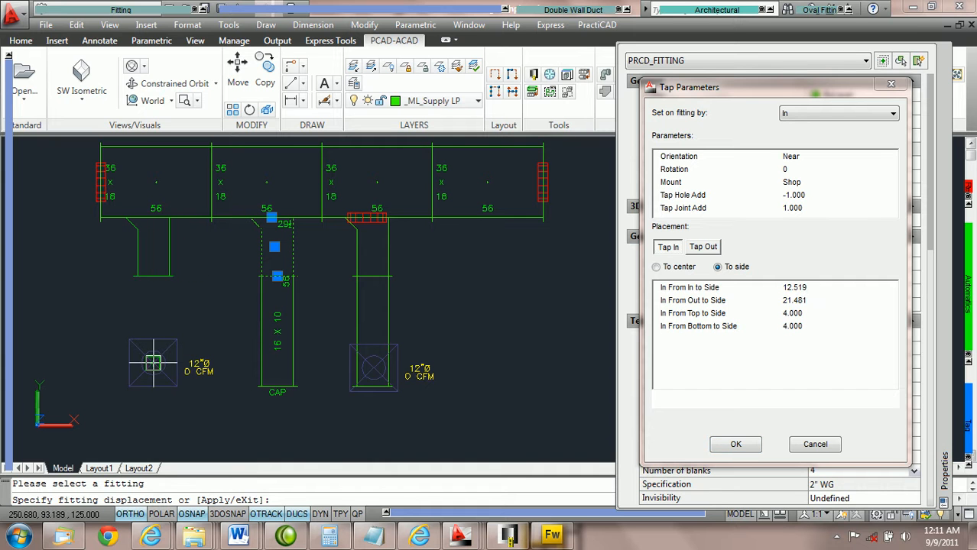
click(153, 364)
key(Escape)
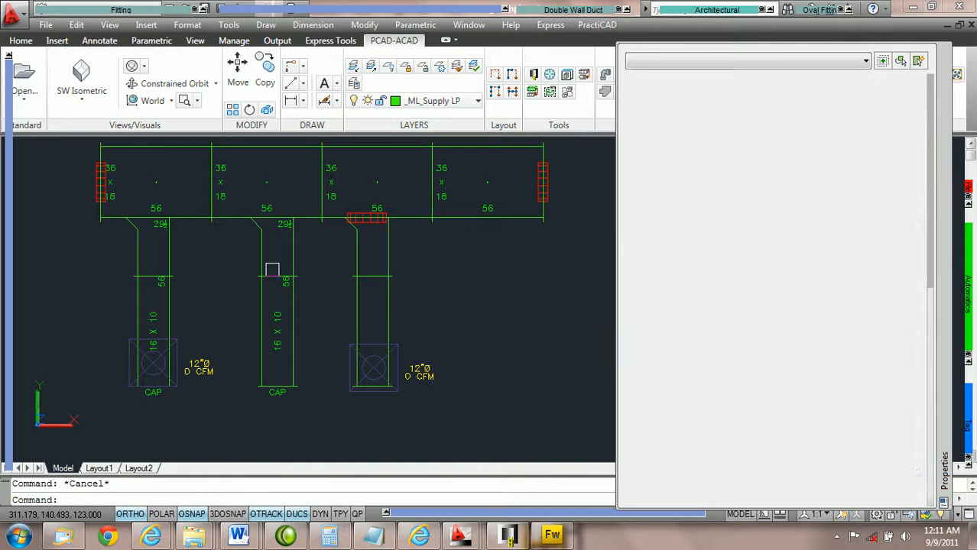
Window-select the whole main with all three branches and run the ductline check again.
click(468, 273)
click(102, 185)
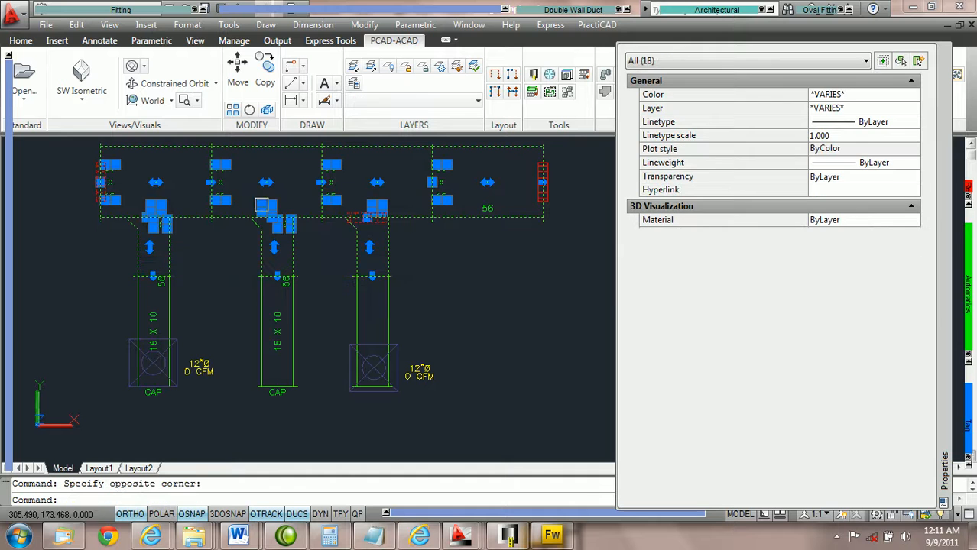
click(950, 353)
key(Escape)
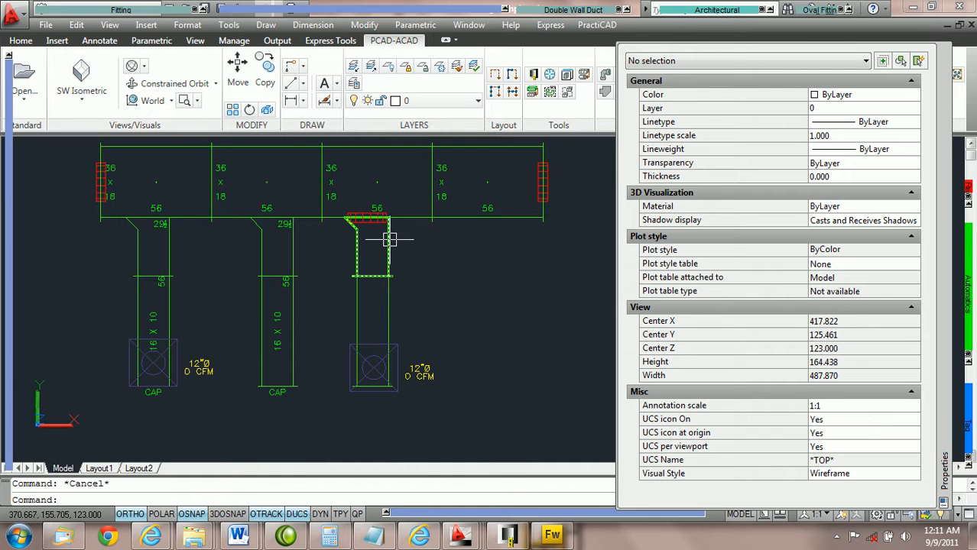
Select the third tap and stretch it by its grip to the right along the main.
click(389, 240)
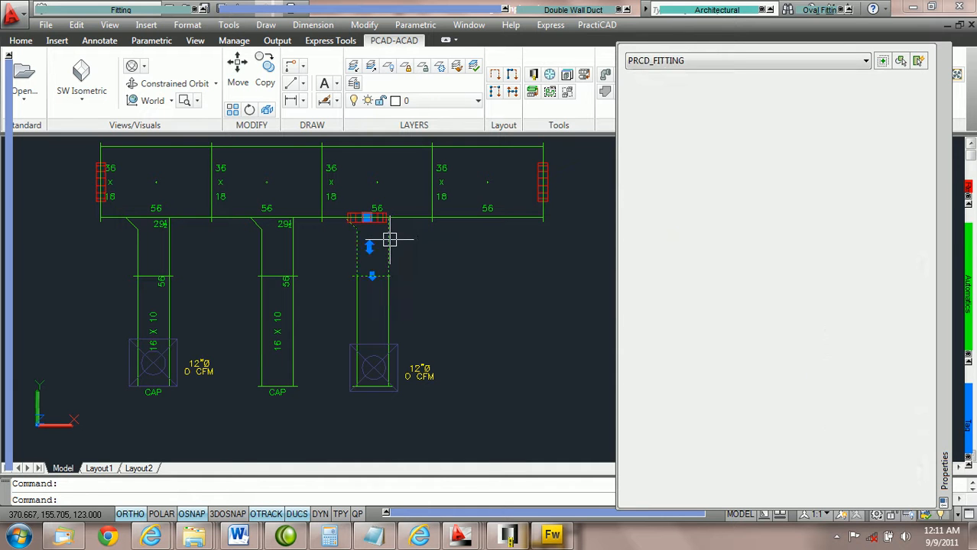
click(367, 217)
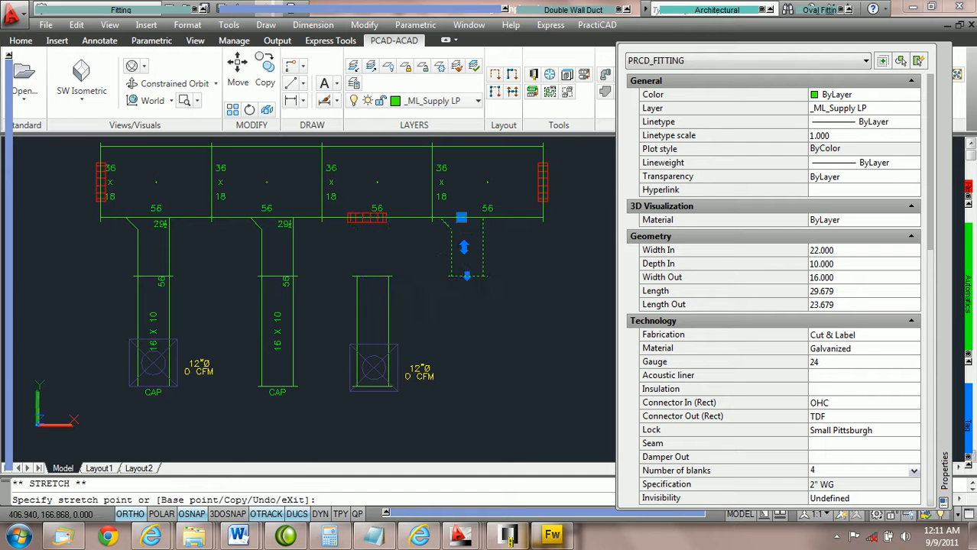